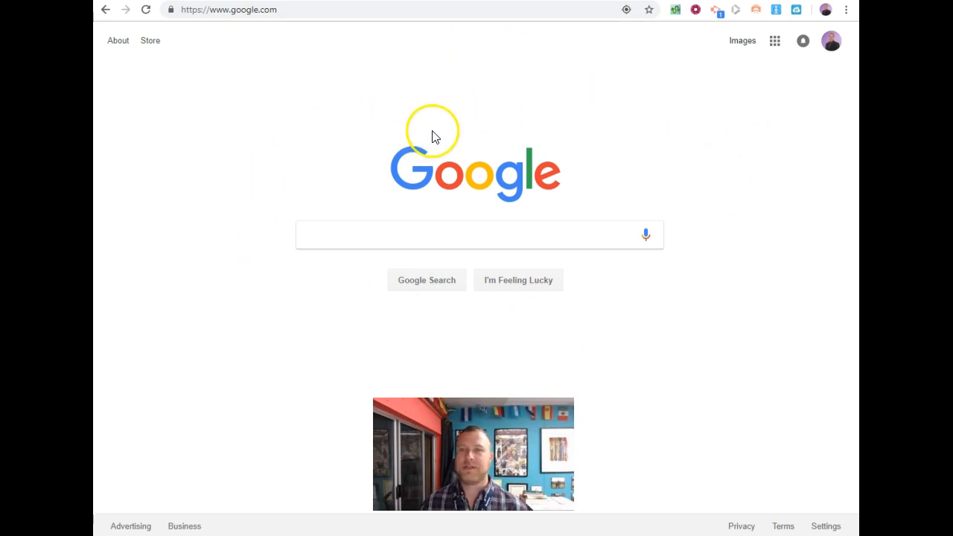
Open Google Sites from the Google home page and create a blank site in new Sites.
left_click(775, 45)
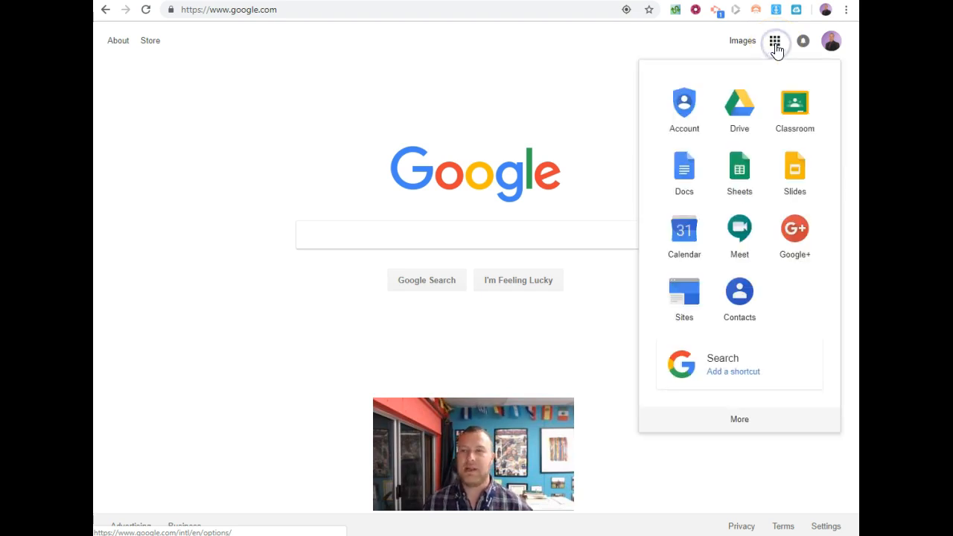
left_click(684, 296)
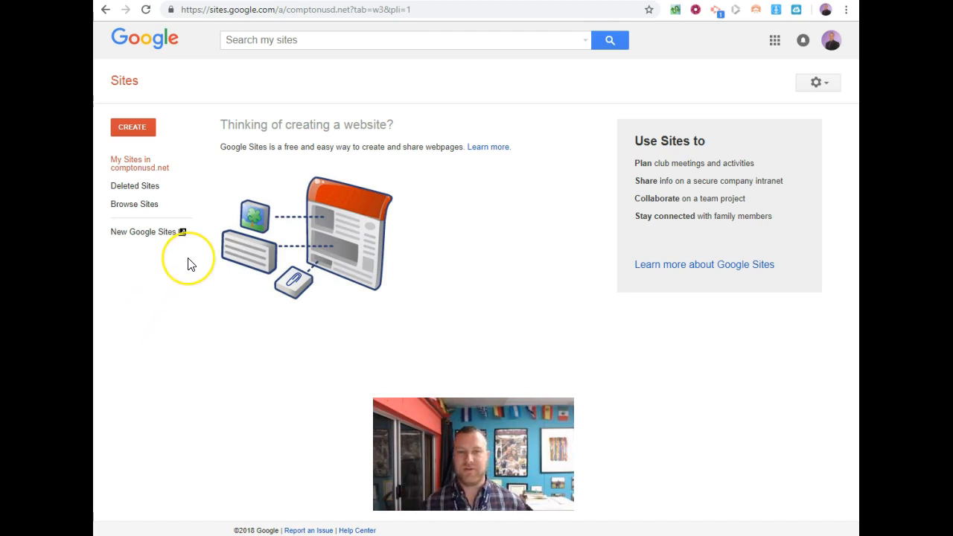
left_click(143, 131)
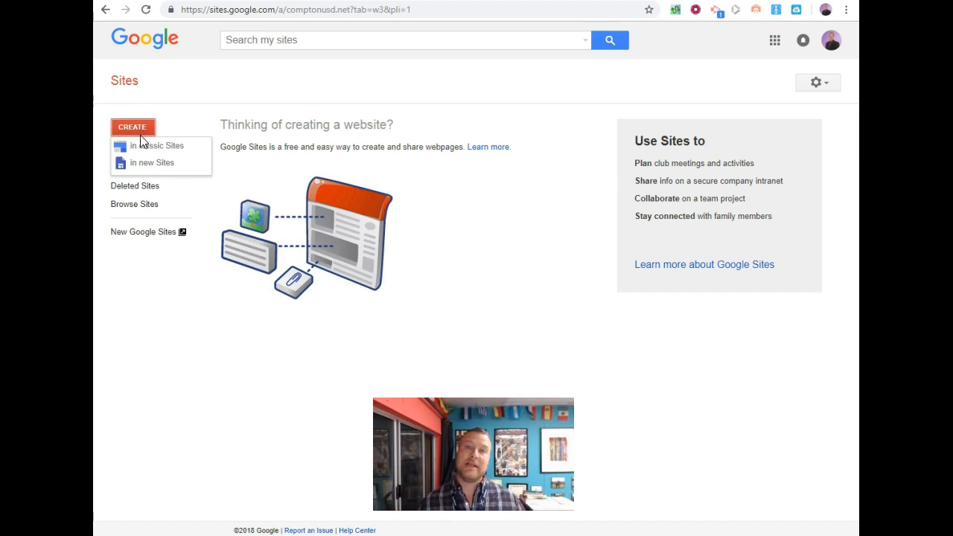
left_click(140, 171)
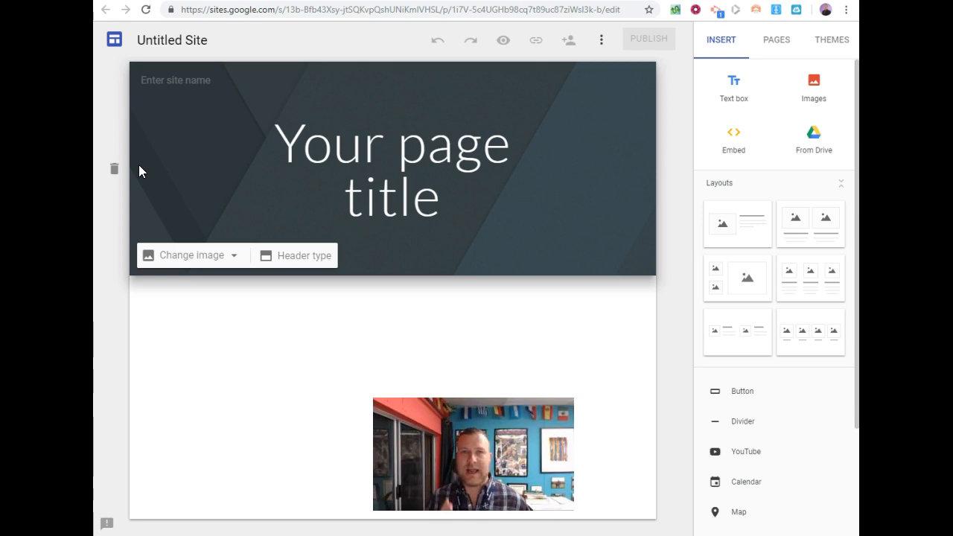
Name the site document with the teacher's full name followed by "- Classes".
left_click(172, 40)
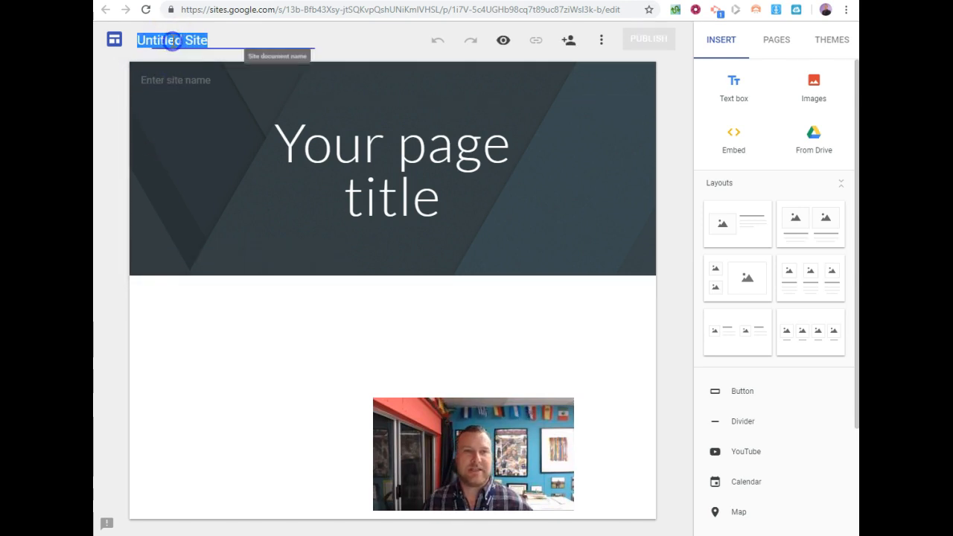
type("Vince McLeod ")
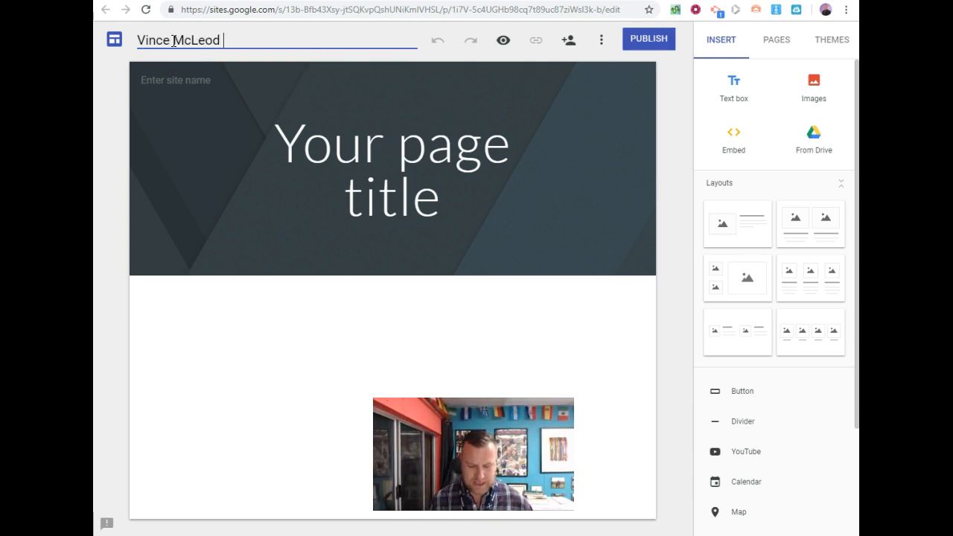
type("- ")
type("USH")
key("BackSpace")
key("BackSpace")
key("BackSpace")
type("Econ")
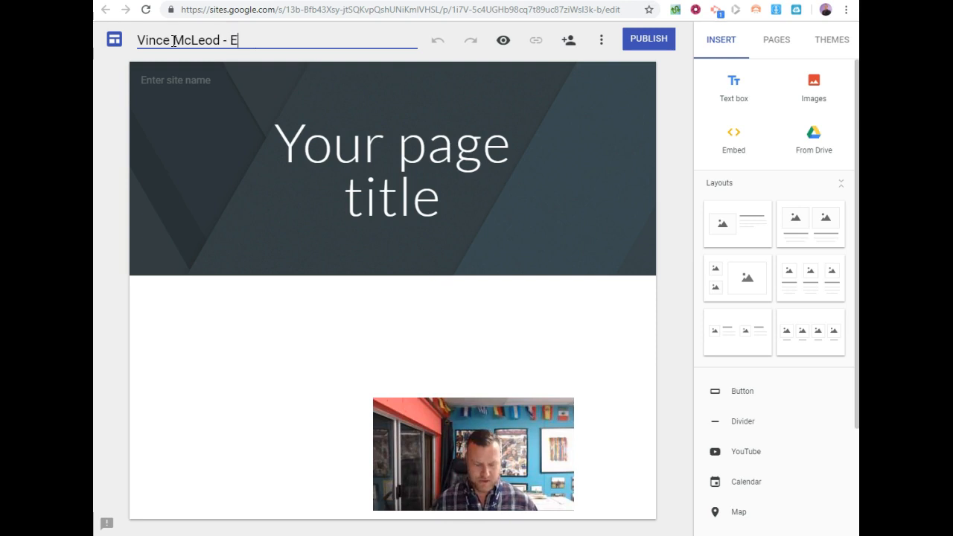
key("BackSpace")
key("BackSpace")
key("BackSpace")
key("BackSpace")
type("Classes")
left_click(277, 140)
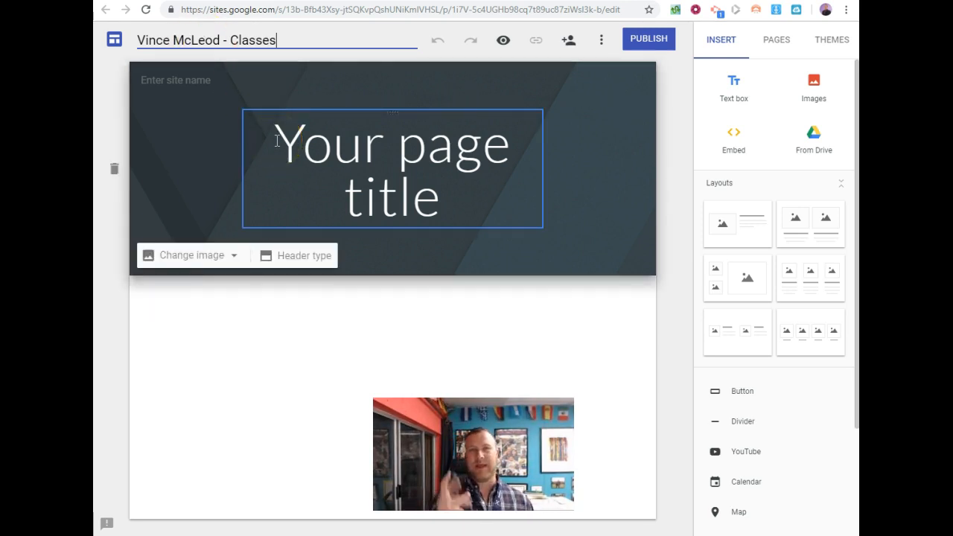
left_click(419, 146)
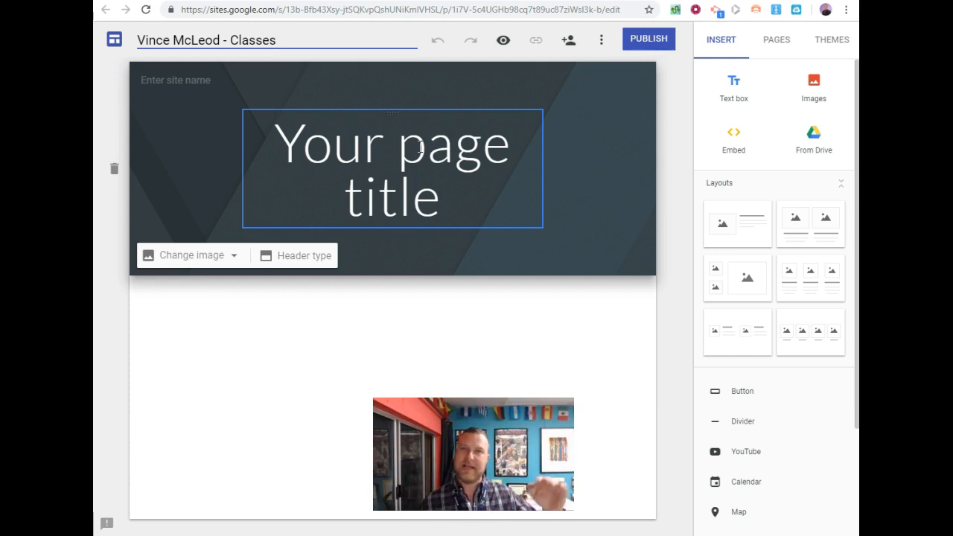
left_click(470, 137)
left_click(700, 112)
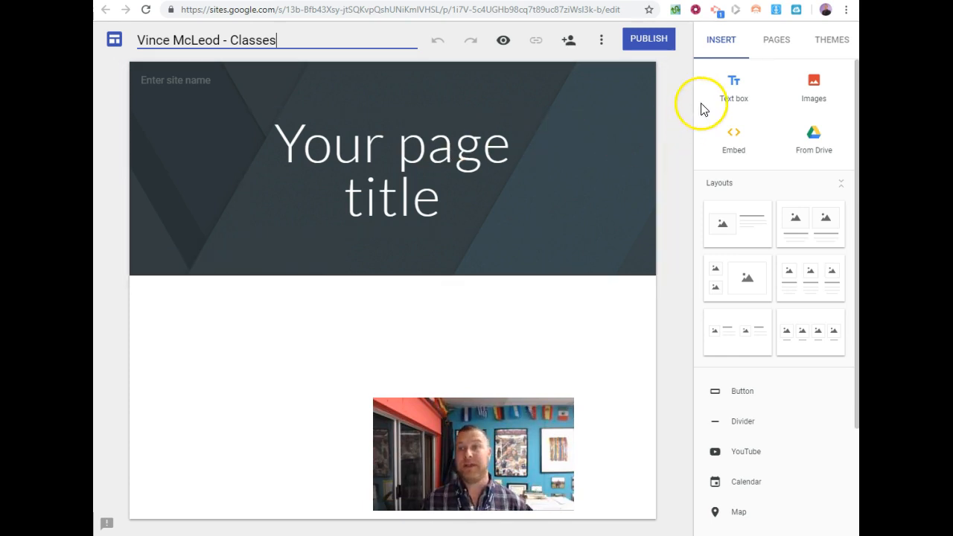
Add a new page named "Notes" to the site.
left_click(776, 46)
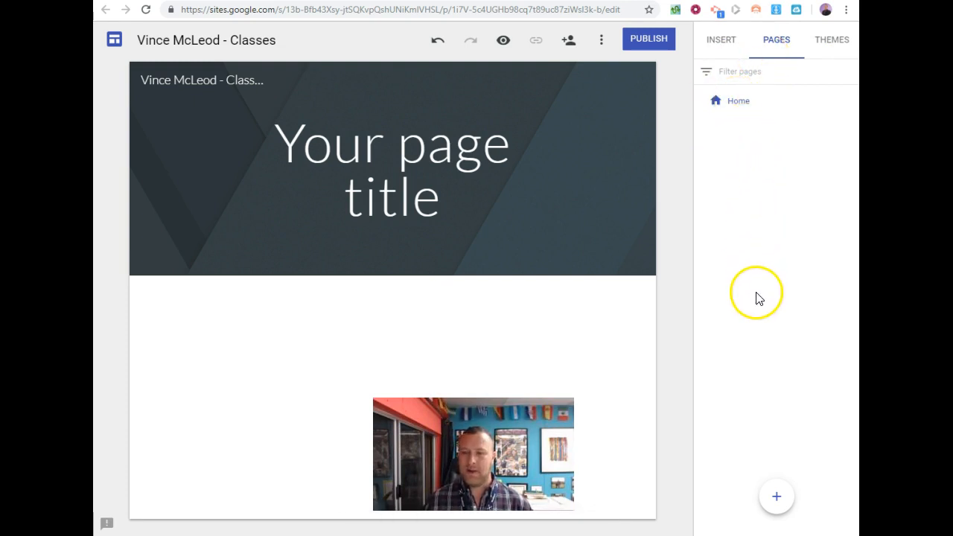
left_click(778, 500)
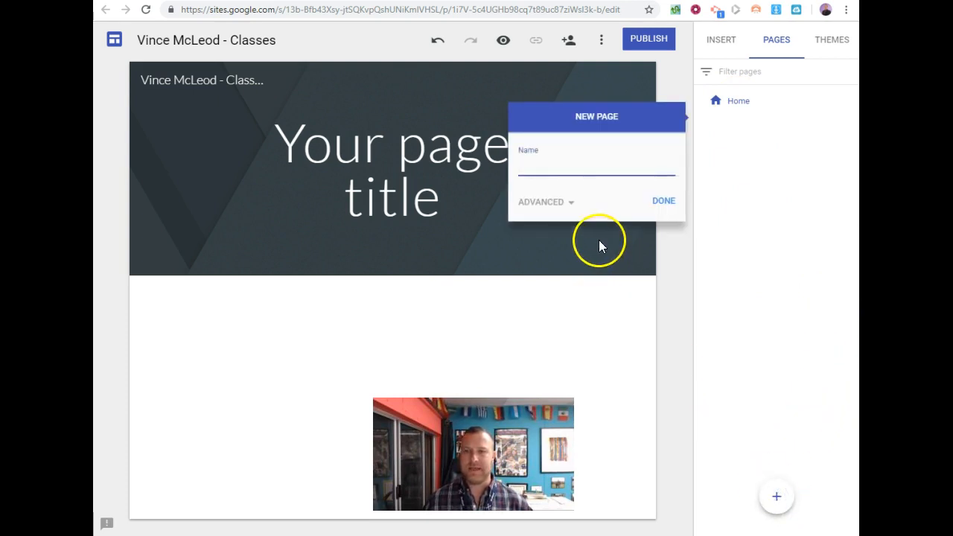
type("Notes")
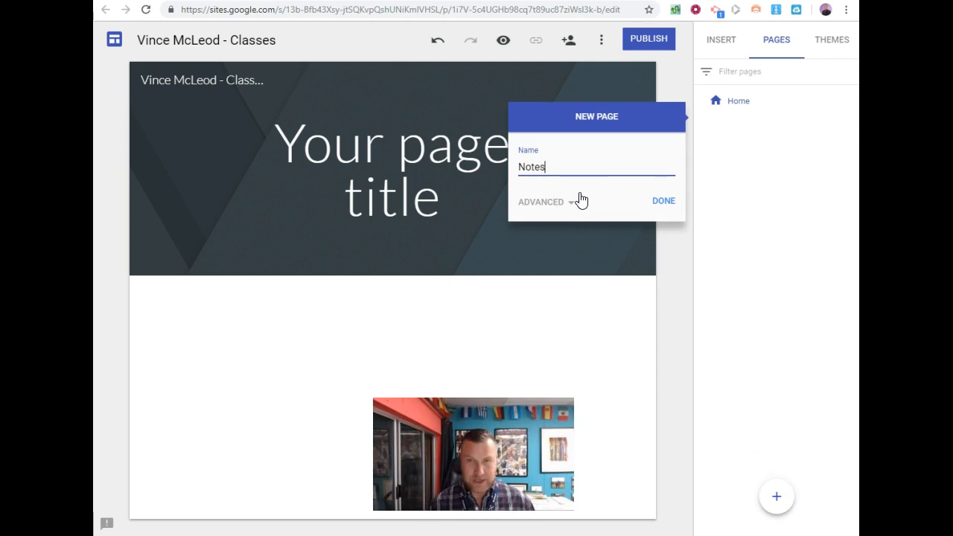
left_click(663, 205)
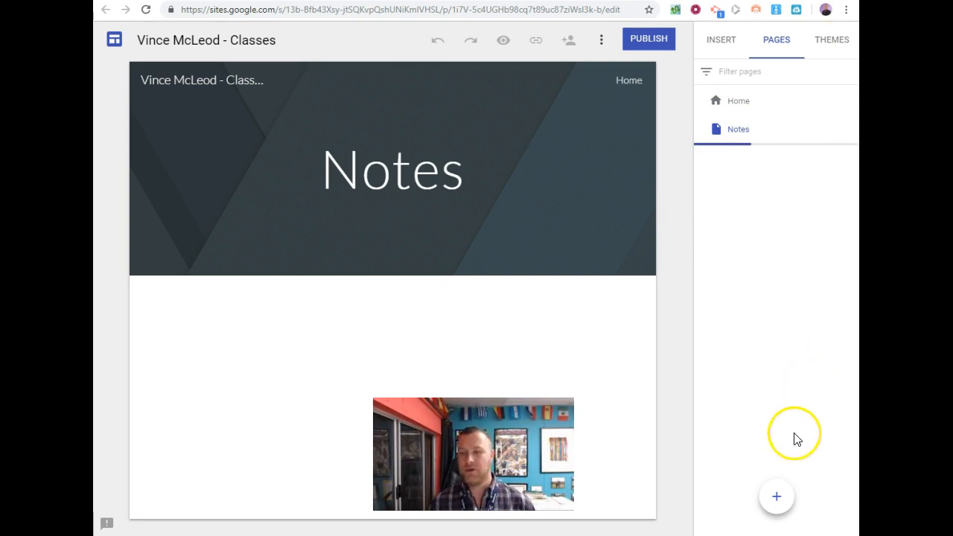
Add another new page named "Unit 1" to the site.
left_click(778, 499)
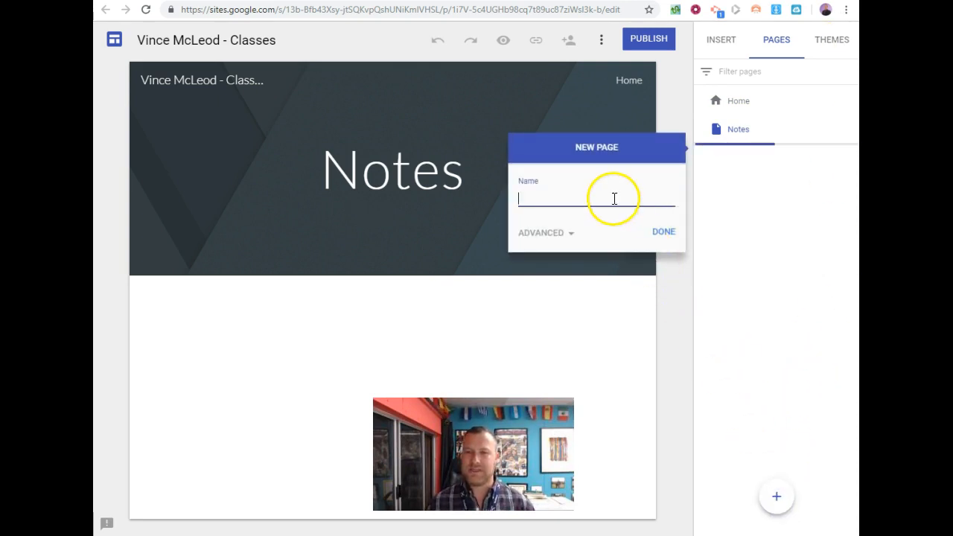
type("Unit 1")
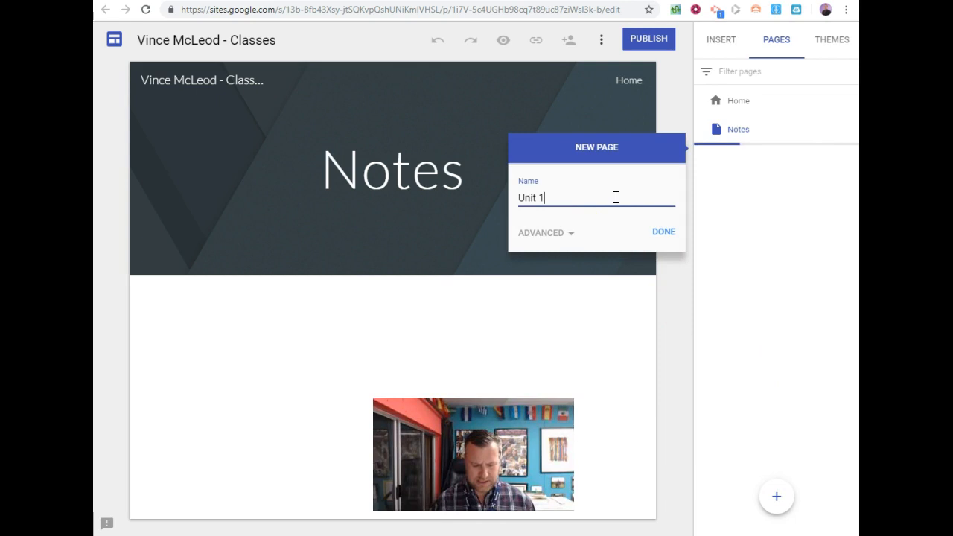
left_click(666, 235)
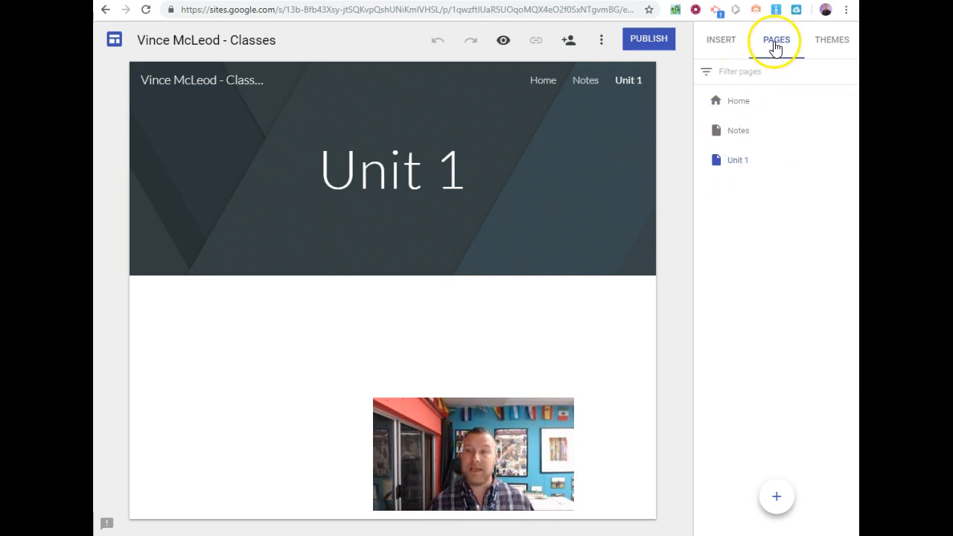
mouse_move(779, 510)
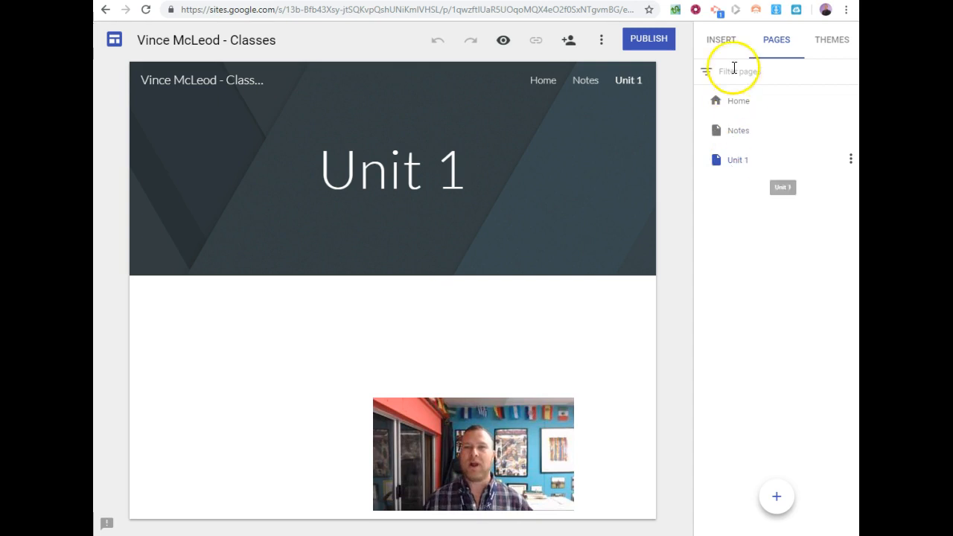
Insert the "DBQ - Template" document from the USH folder in Google Drive into the Unit 1 page.
left_click(723, 42)
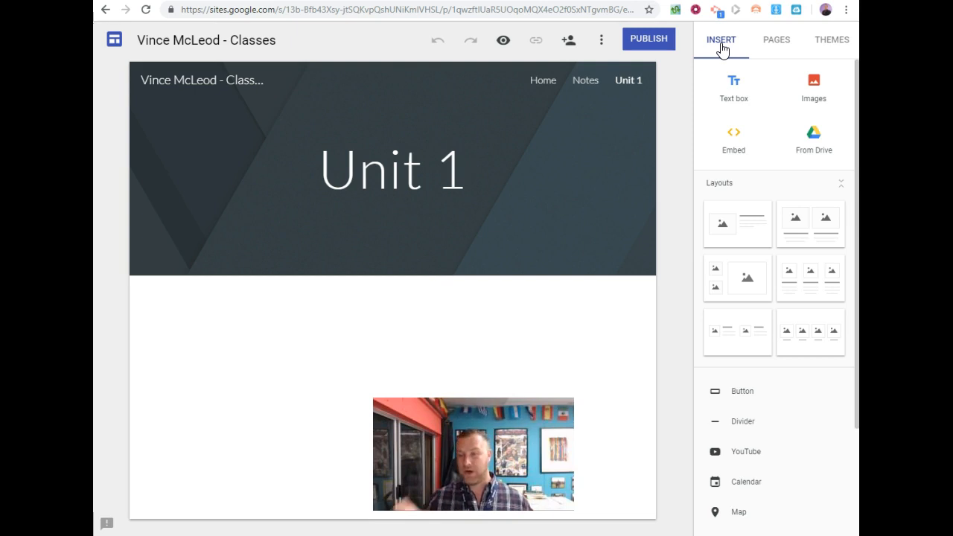
left_click(812, 149)
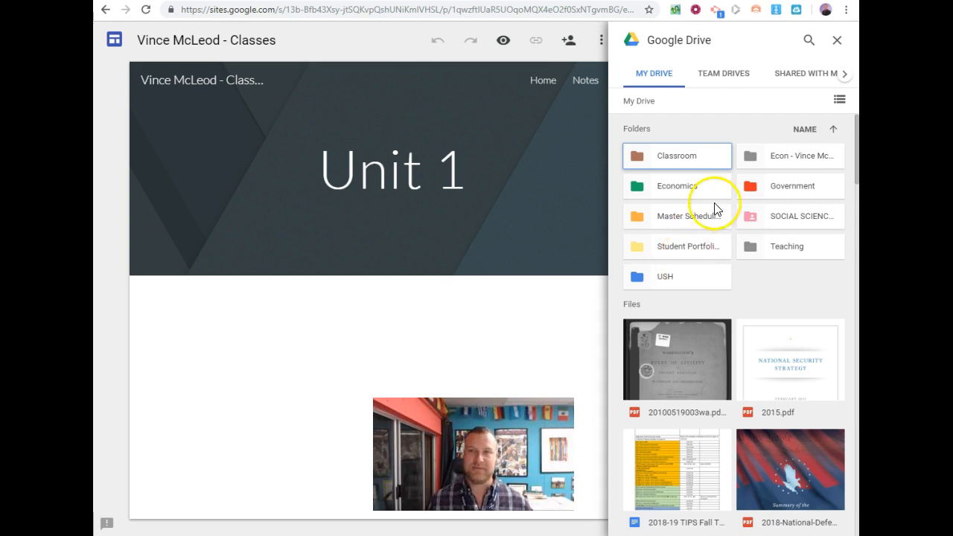
left_click(699, 277)
double_click(699, 277)
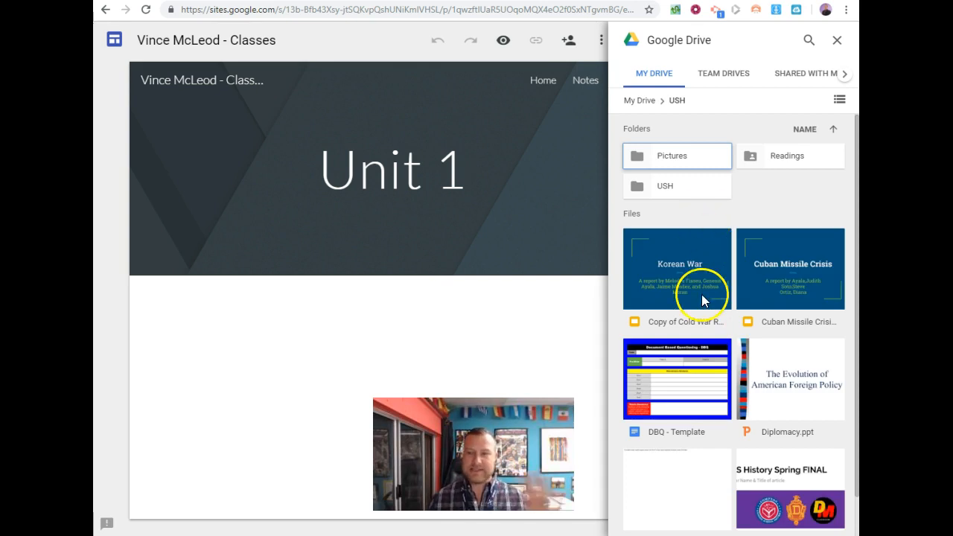
left_click(680, 392)
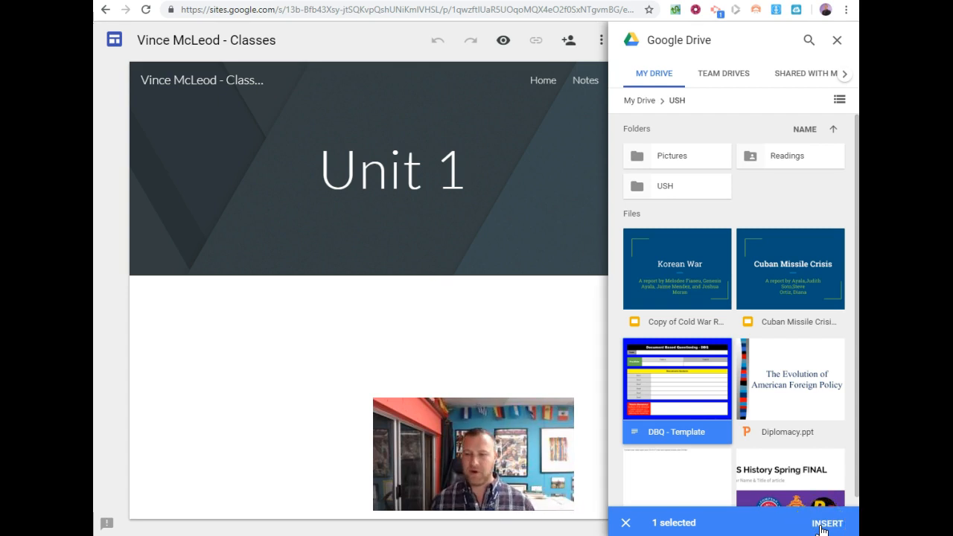
left_click(822, 524)
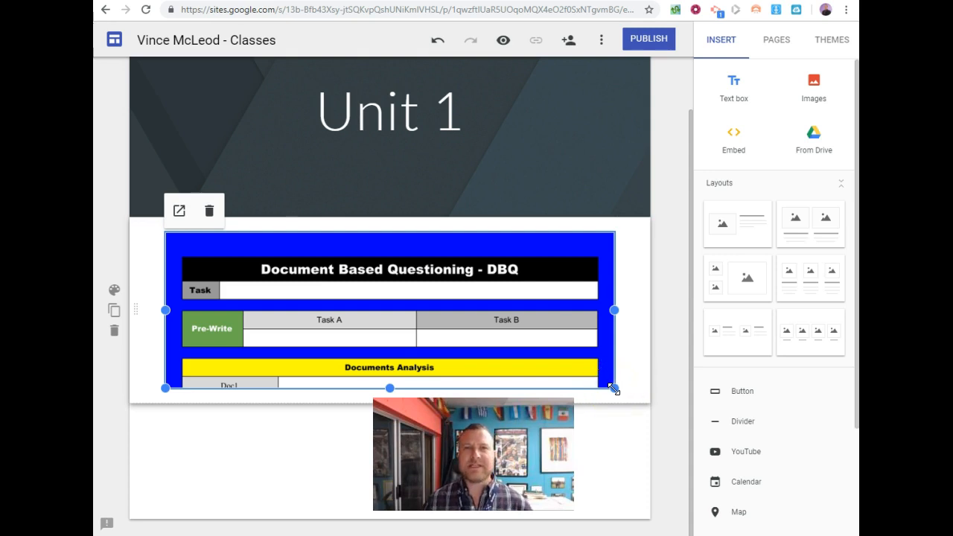
Narrow the embedded DBQ template to about half the content width and make it tall enough to show the whole form.
left_click_drag(611, 389, 370, 390)
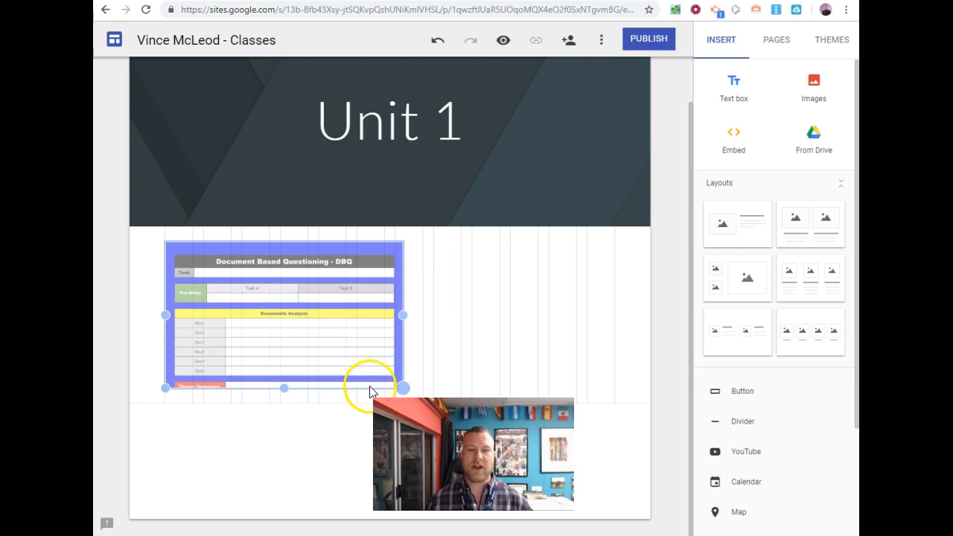
left_click_drag(275, 388, 276, 432)
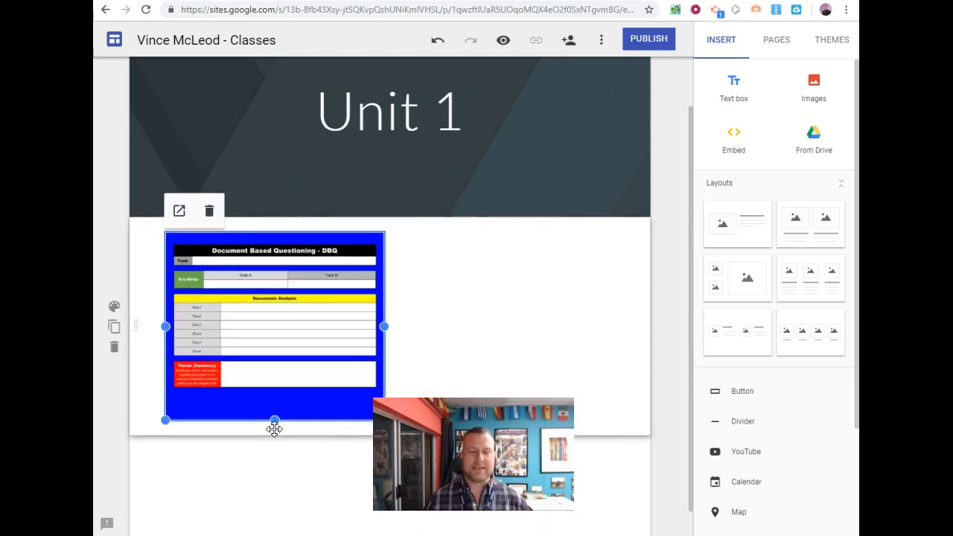
left_click(478, 300)
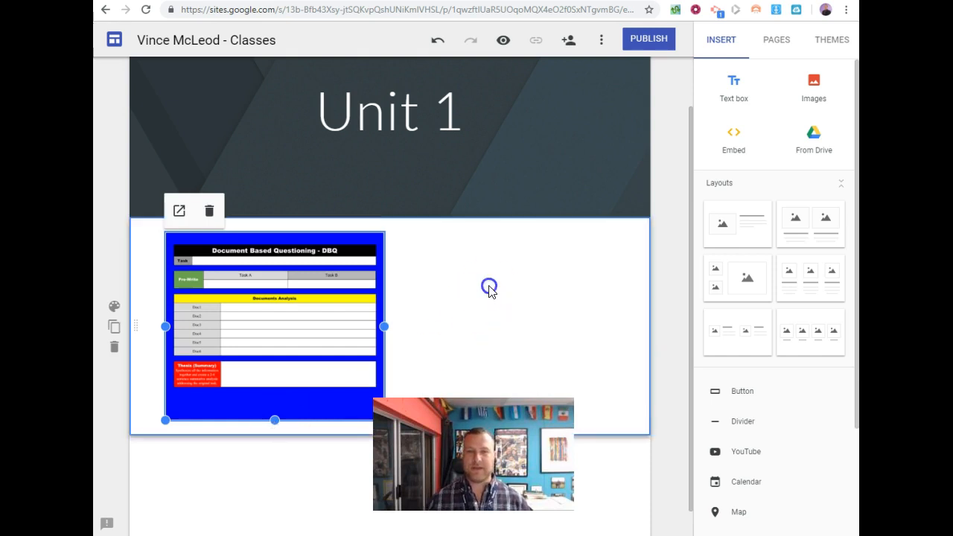
Insert the "Bank - LIBOR.docx" worksheet from My Drive into the Unit 1 page and close the Drive file picker.
left_click(763, 142)
left_click(812, 138)
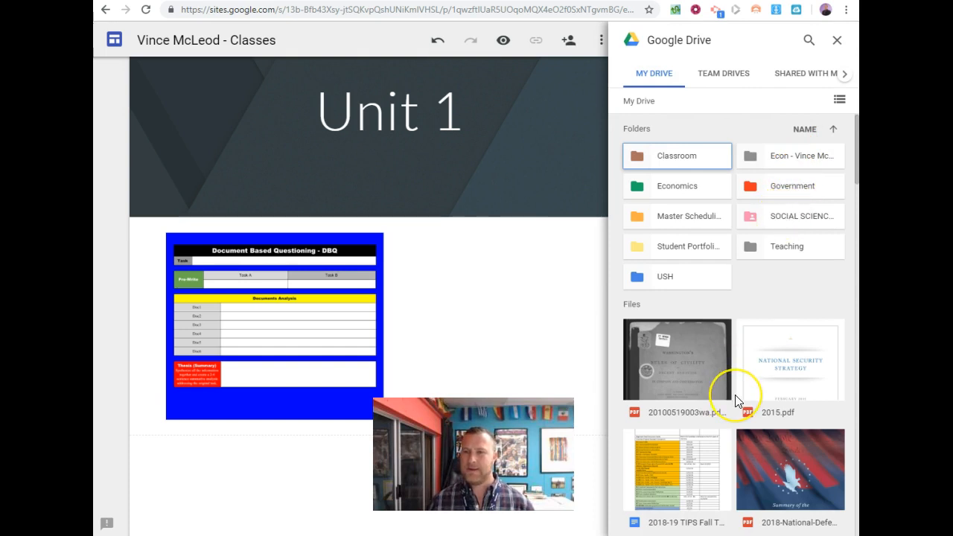
scroll(735, 398, "down", 4)
scroll(707, 283, "down", 2)
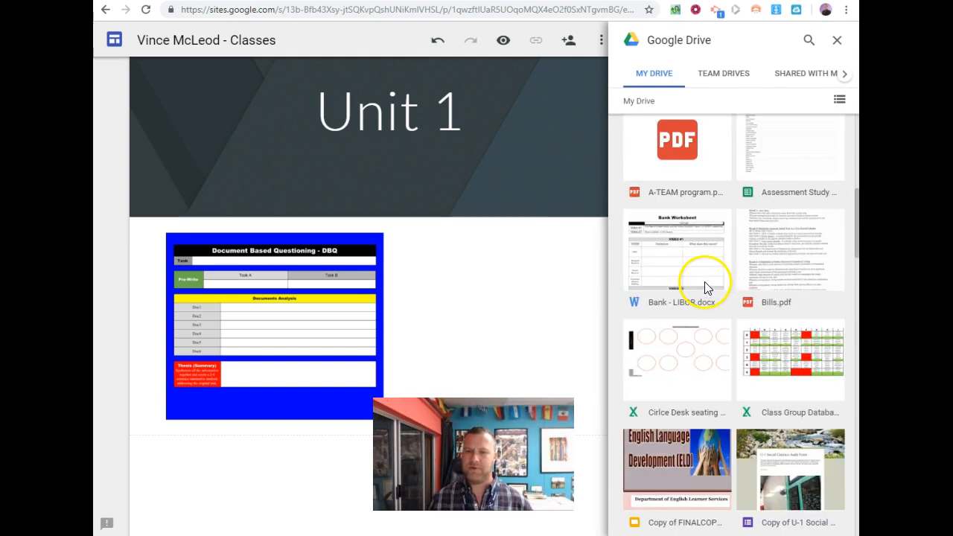
left_click(700, 259)
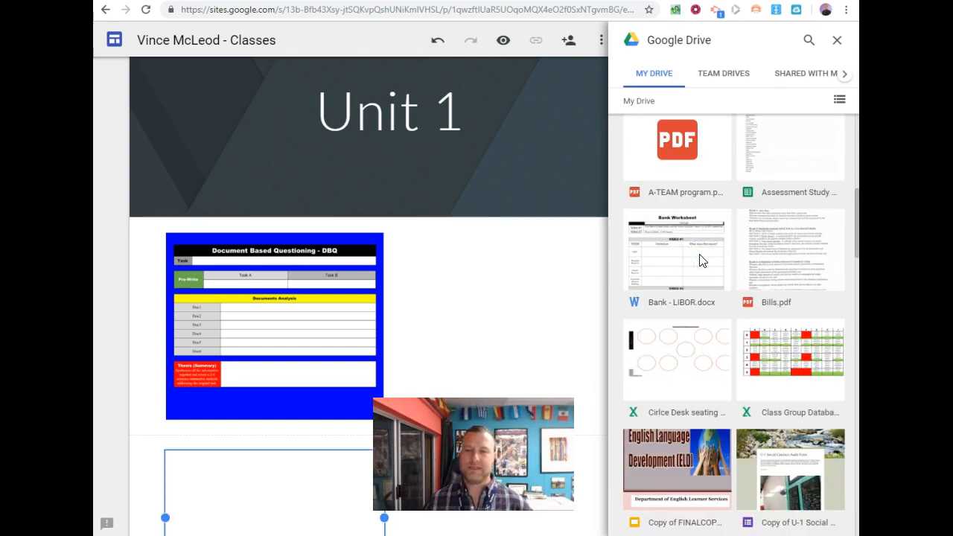
left_click(837, 41)
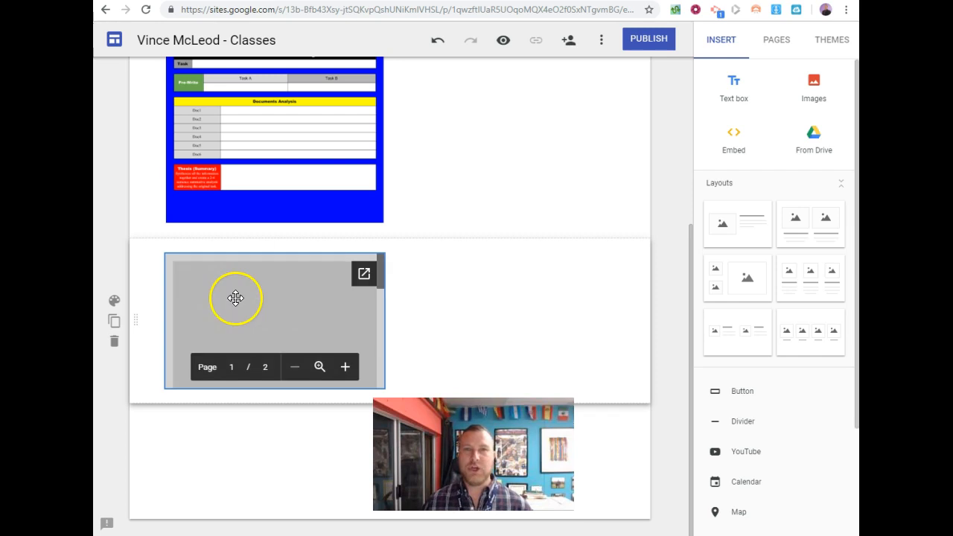
Move the embedded Bank Worksheet beside the DBQ template and enlarge it to match the template's height.
left_click_drag(353, 244, 469, 146)
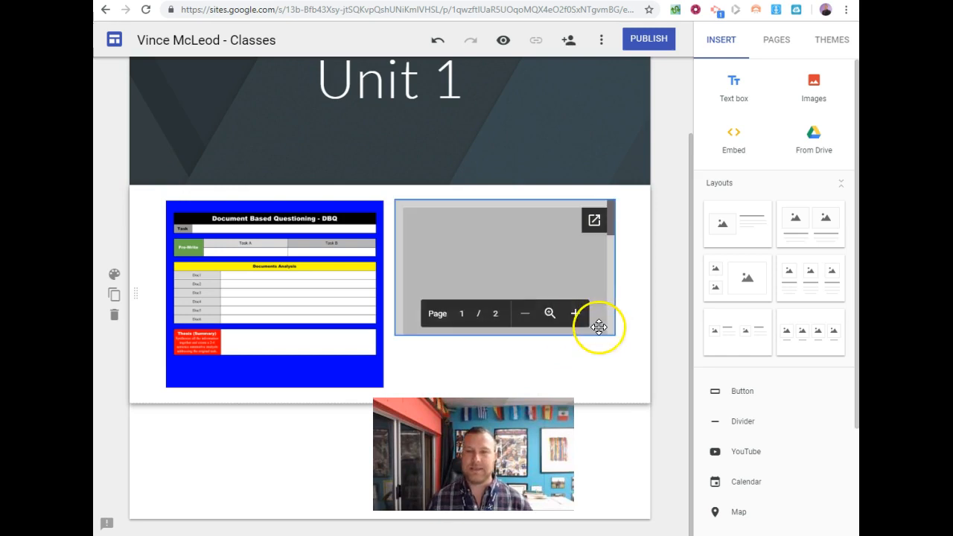
left_click_drag(606, 323, 618, 391)
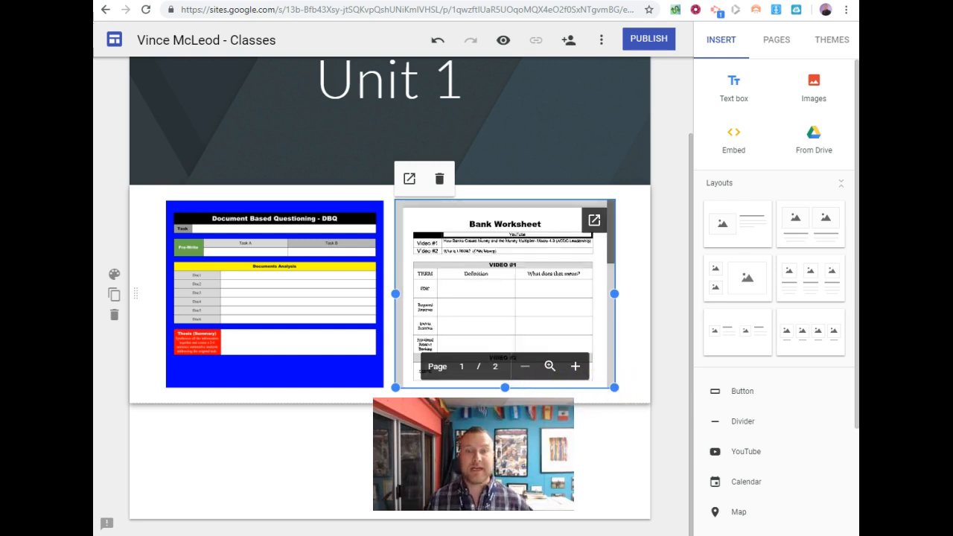
left_click(324, 445)
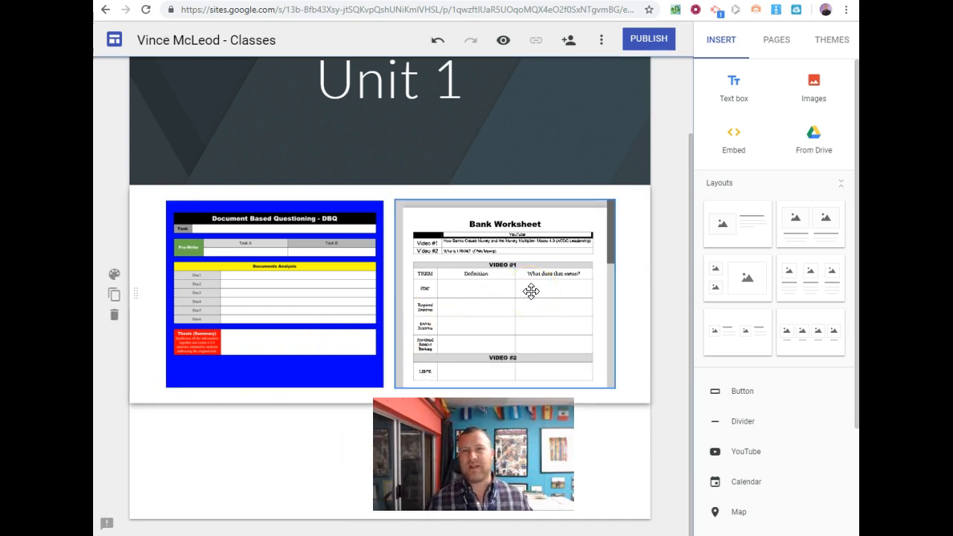
left_click_drag(531, 291, 282, 288)
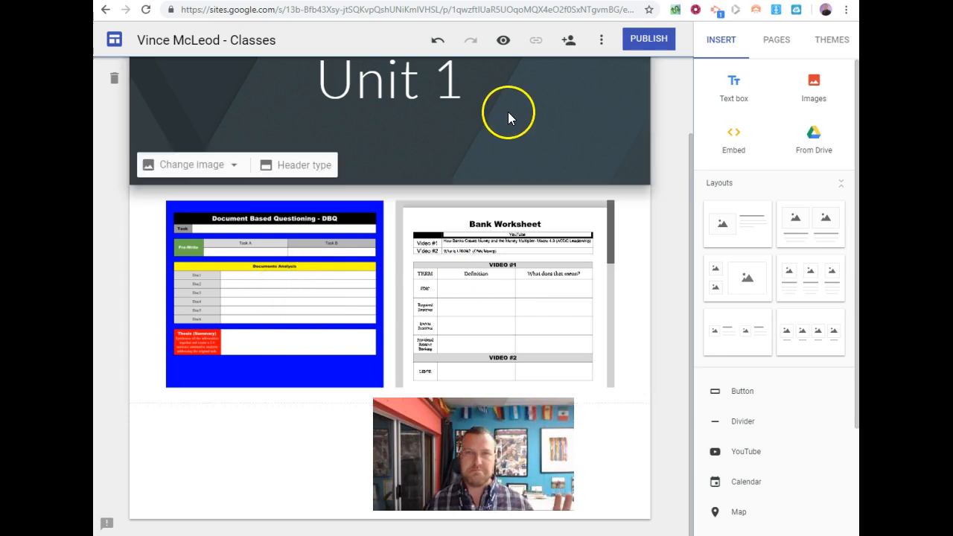
scroll(517, 98, "up", 2)
left_click(481, 161)
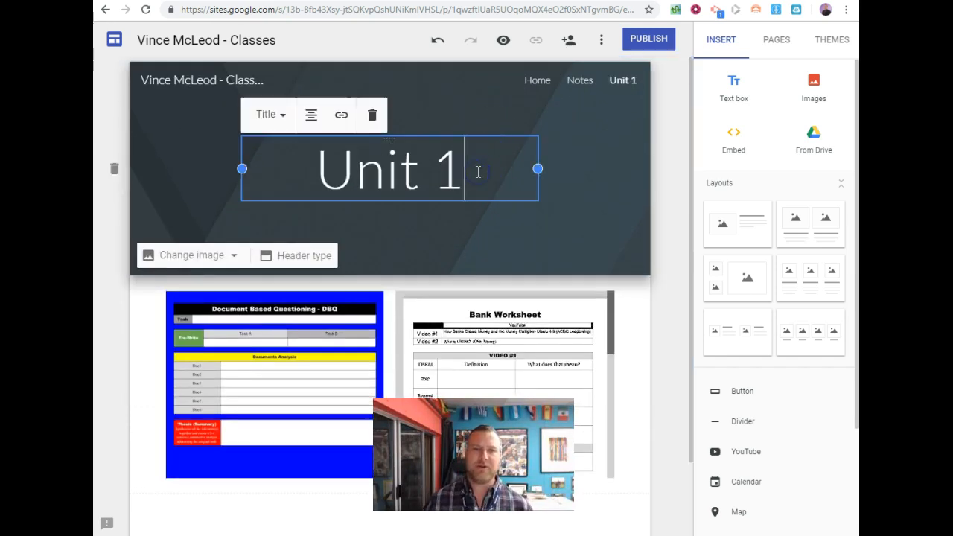
left_click(234, 258)
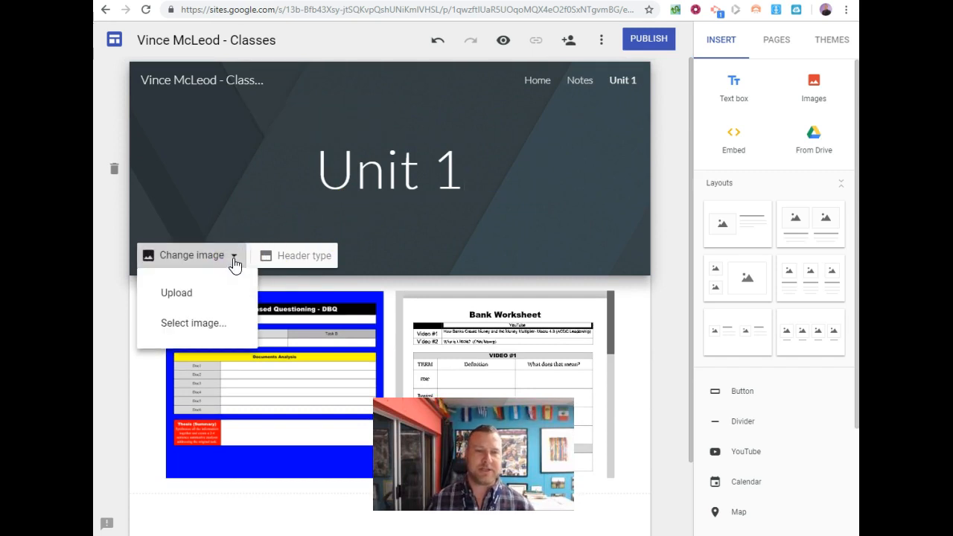
left_click(216, 325)
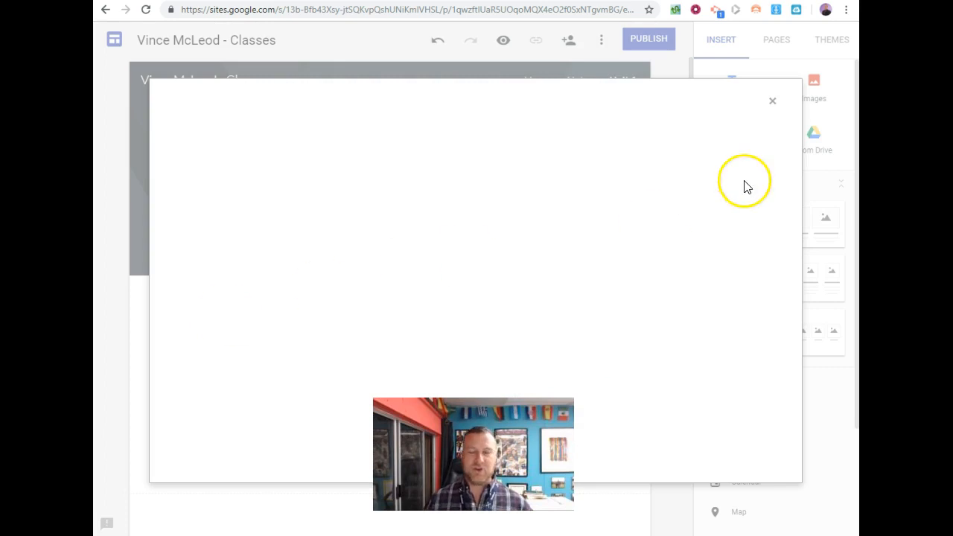
left_click(773, 101)
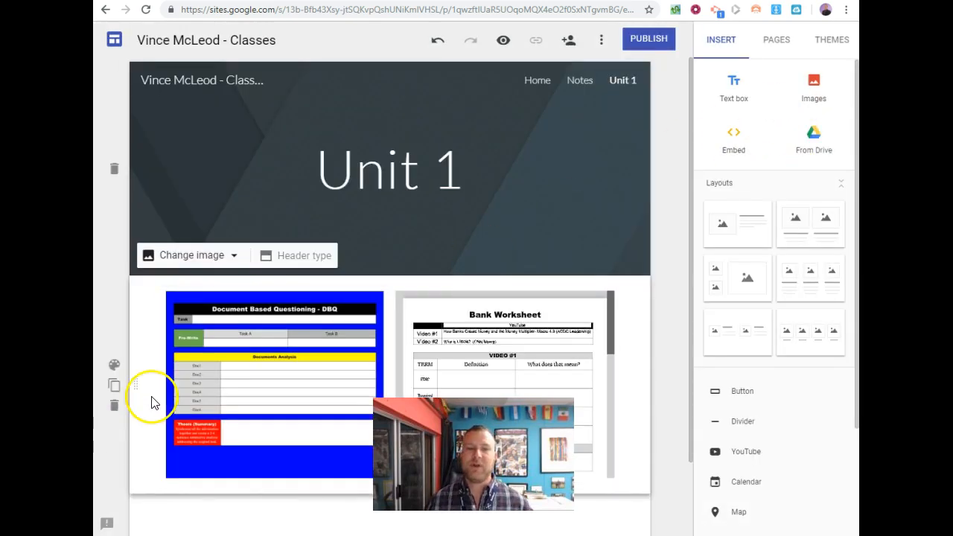
left_click(113, 367)
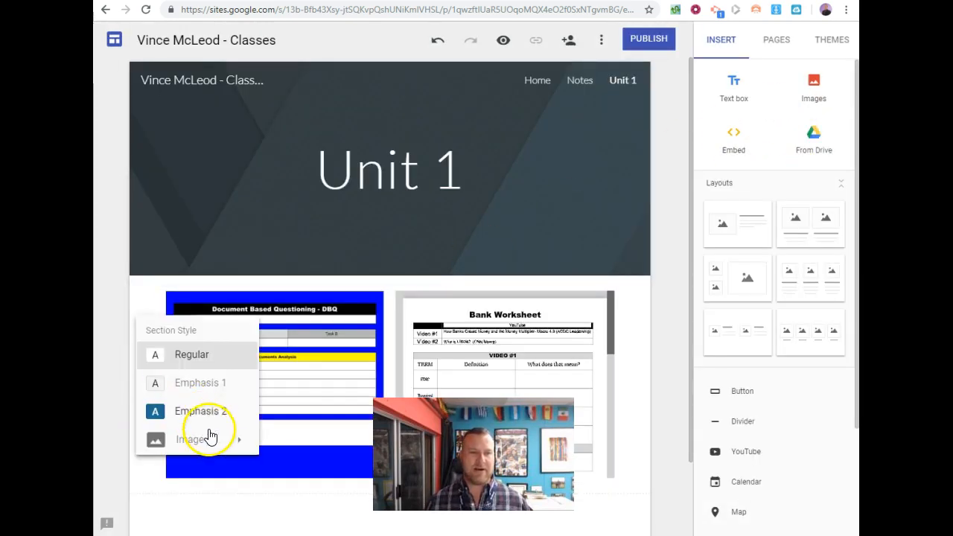
left_click(330, 271)
Apply the Level theme to the site.
left_click(831, 44)
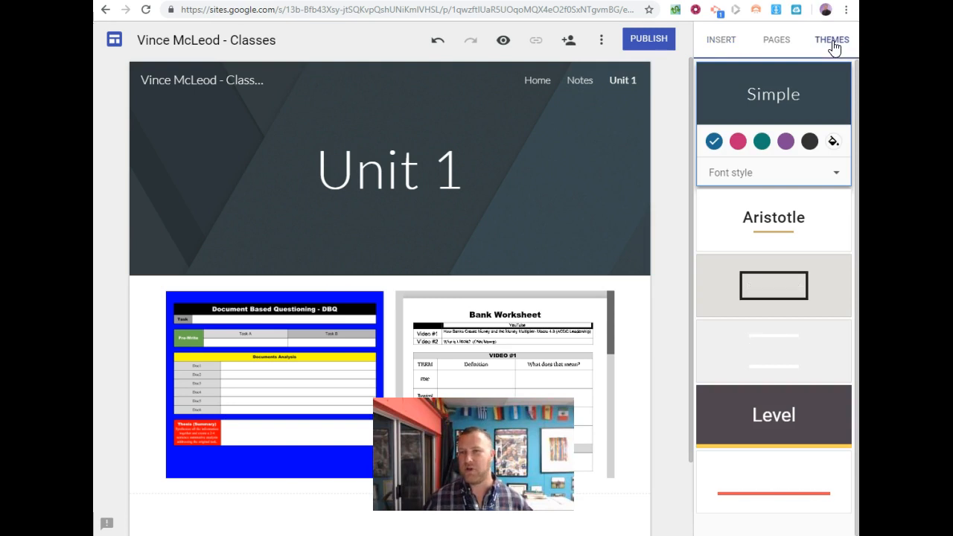
left_click(795, 404)
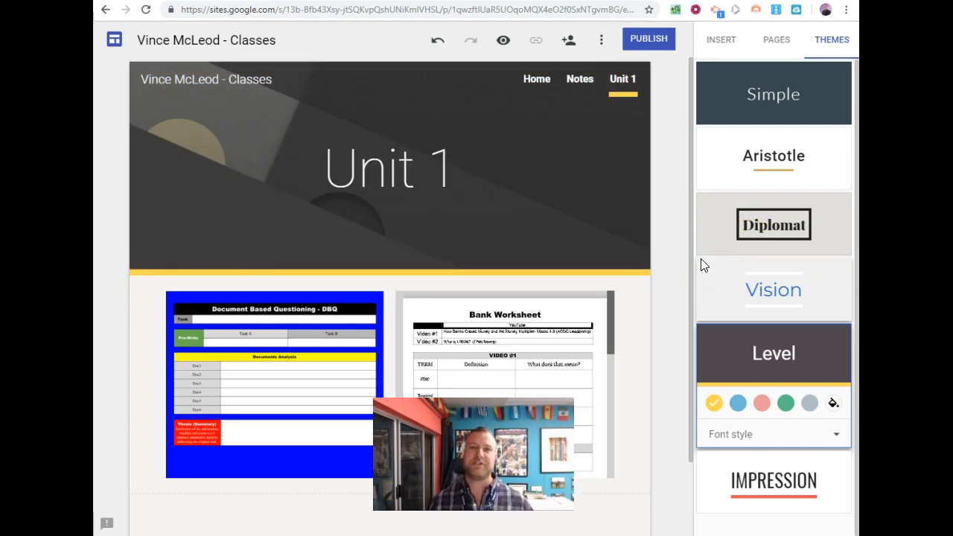
Switch to the Home page and add the layout with two media placeholders and captions below its header.
left_click(773, 42)
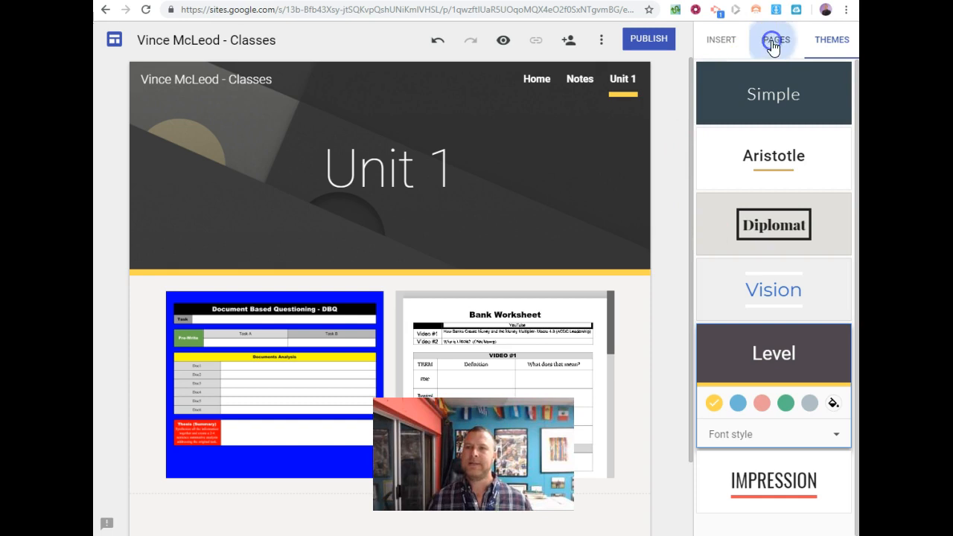
left_click(744, 103)
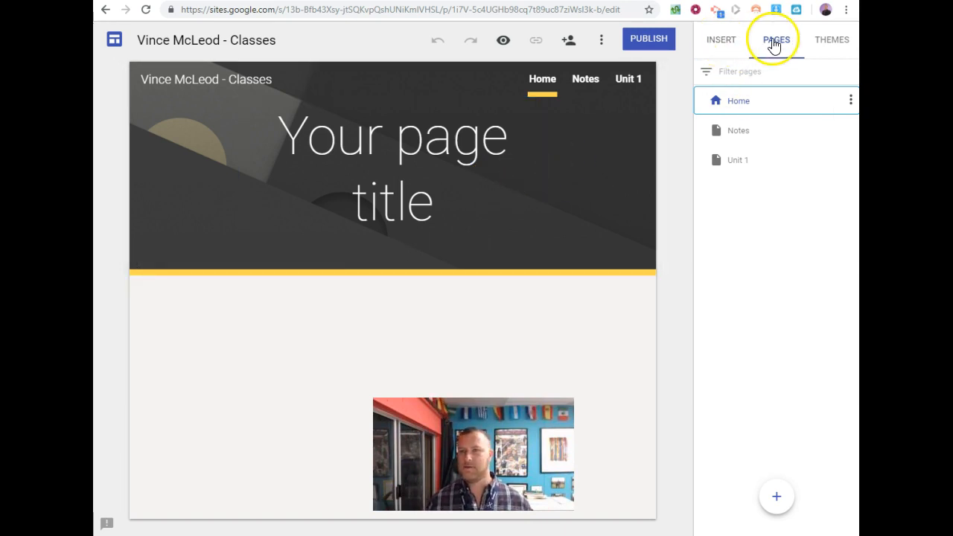
left_click(712, 43)
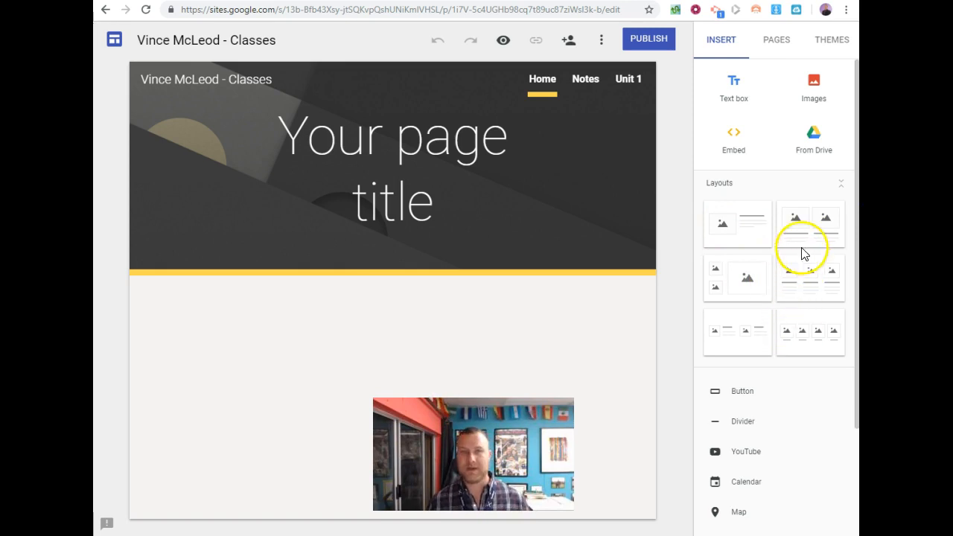
left_click_drag(794, 232, 338, 346)
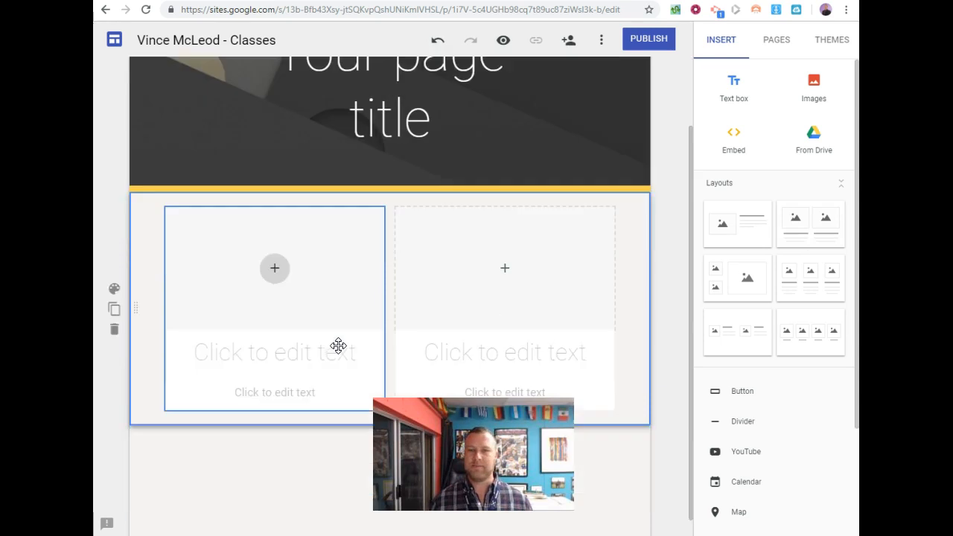
Search YouTube for the teacher's name and insert the "Getting to know me!" candidate video into the new layout's first media placeholder.
left_click(276, 247)
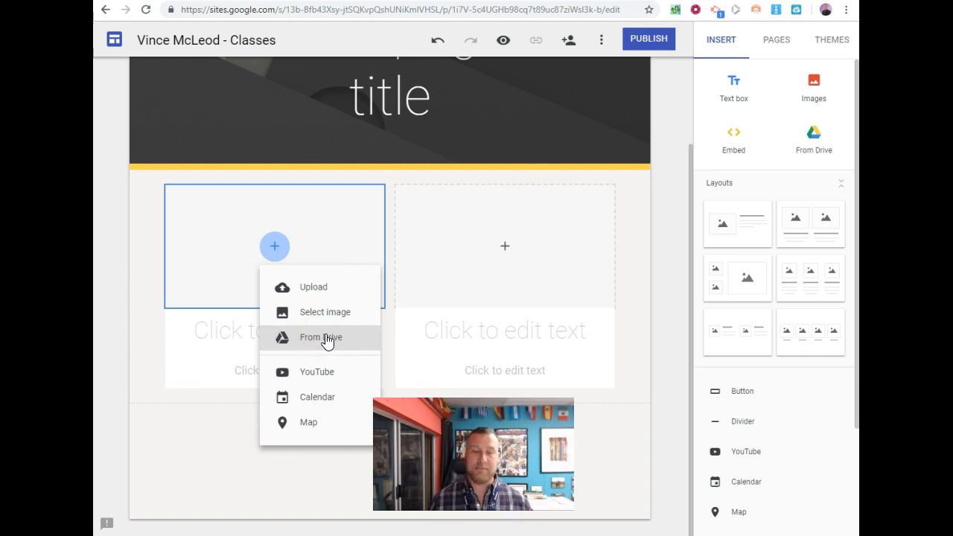
left_click(318, 289)
left_click(326, 376)
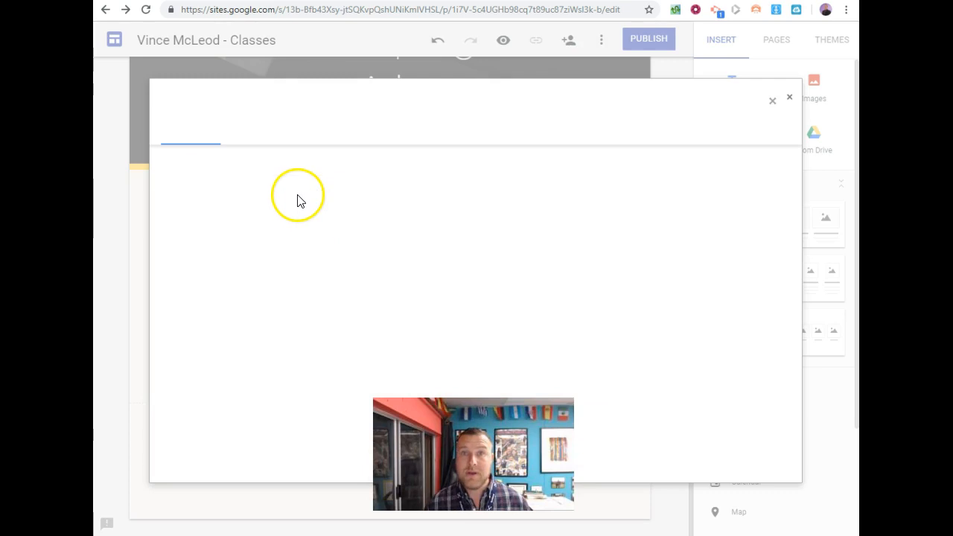
left_click(265, 164)
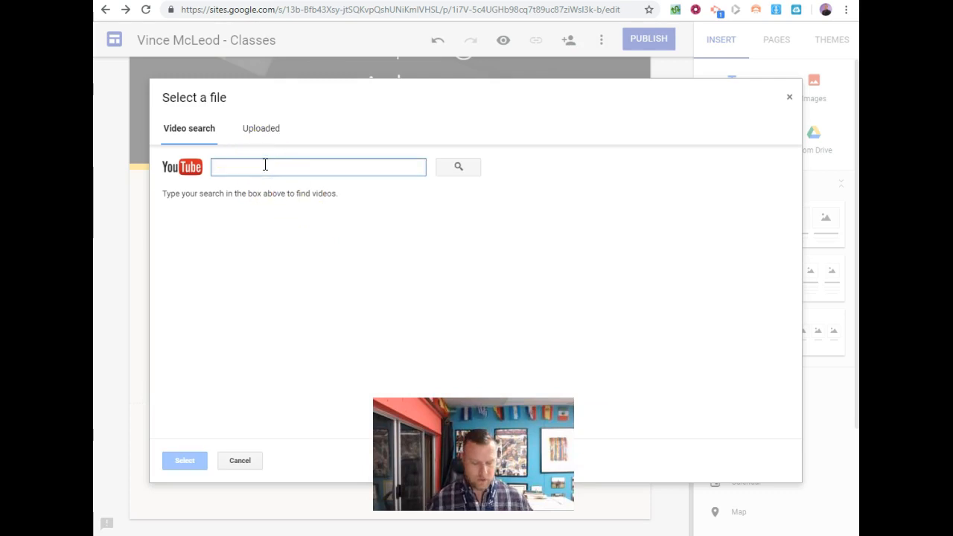
type("Vince McLeod IV")
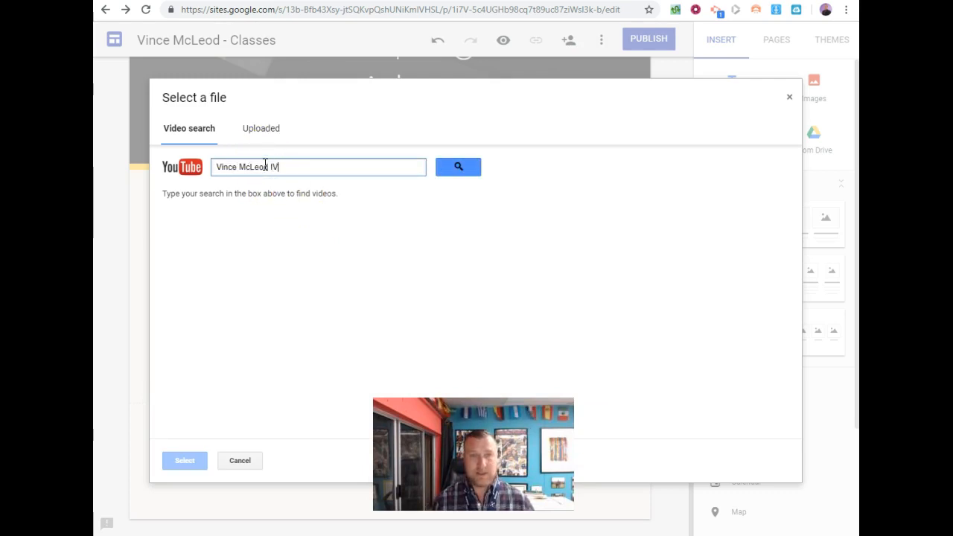
left_click(468, 169)
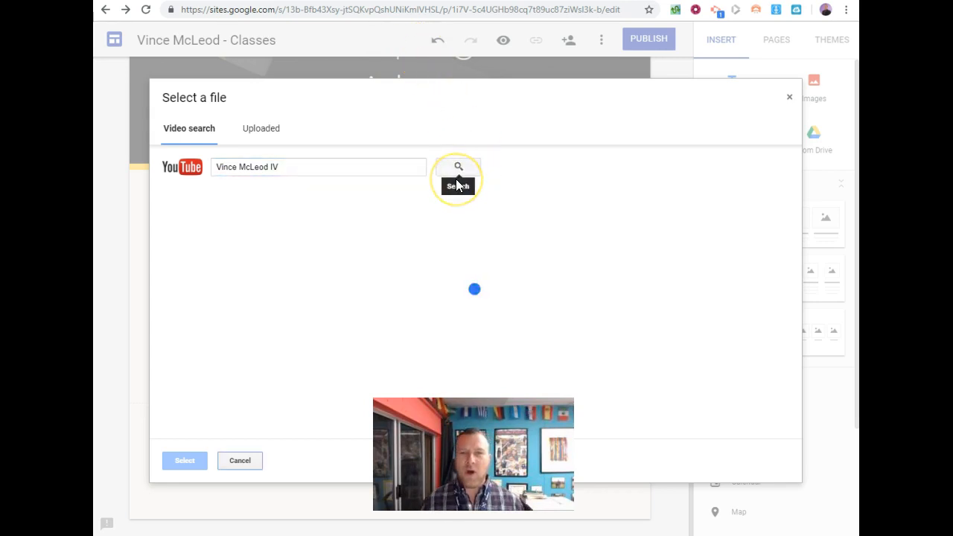
double_click(283, 223)
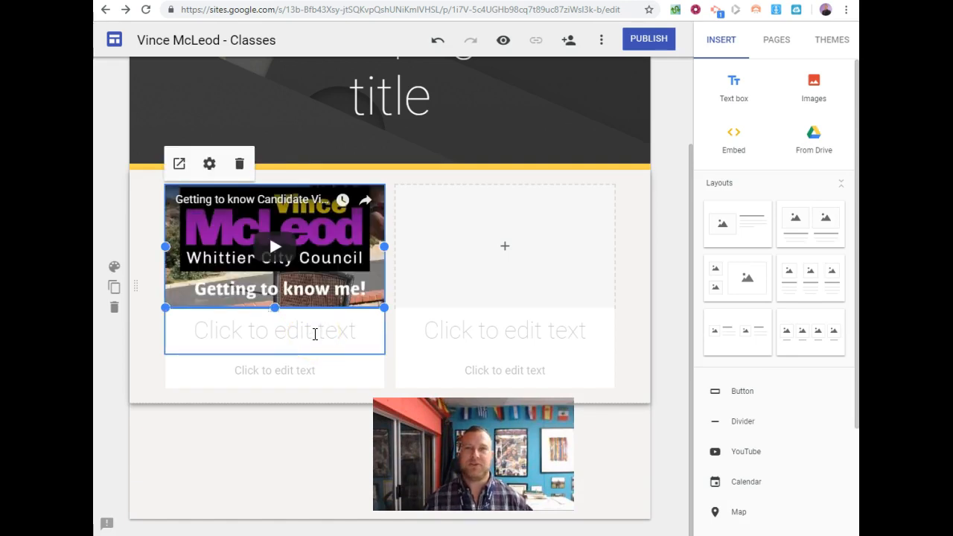
left_click(506, 247)
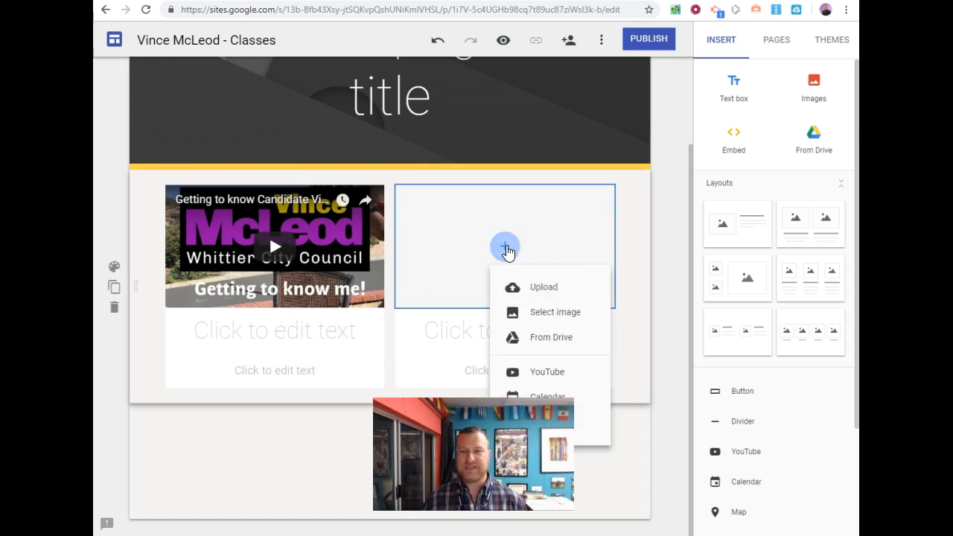
left_click(461, 332)
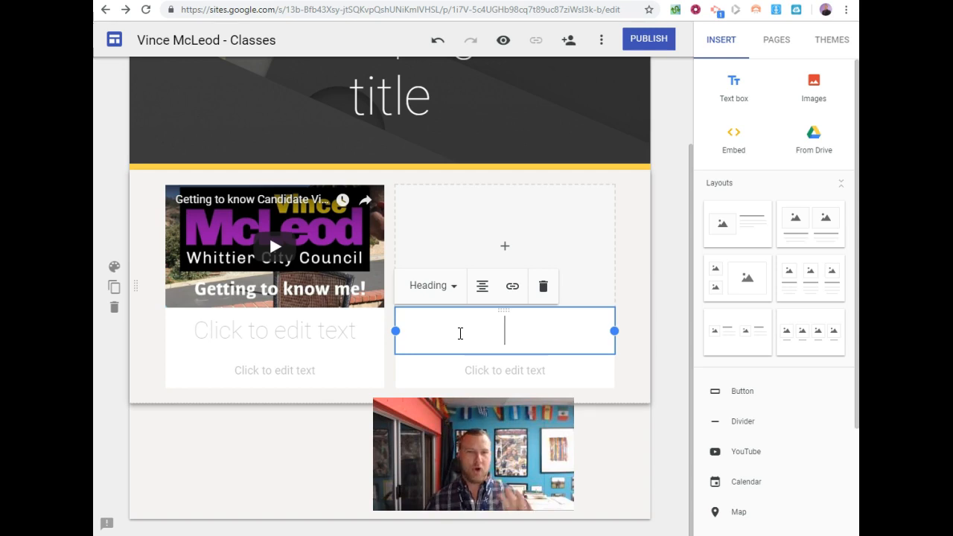
scroll(456, 328, "up", 3)
left_click(434, 219)
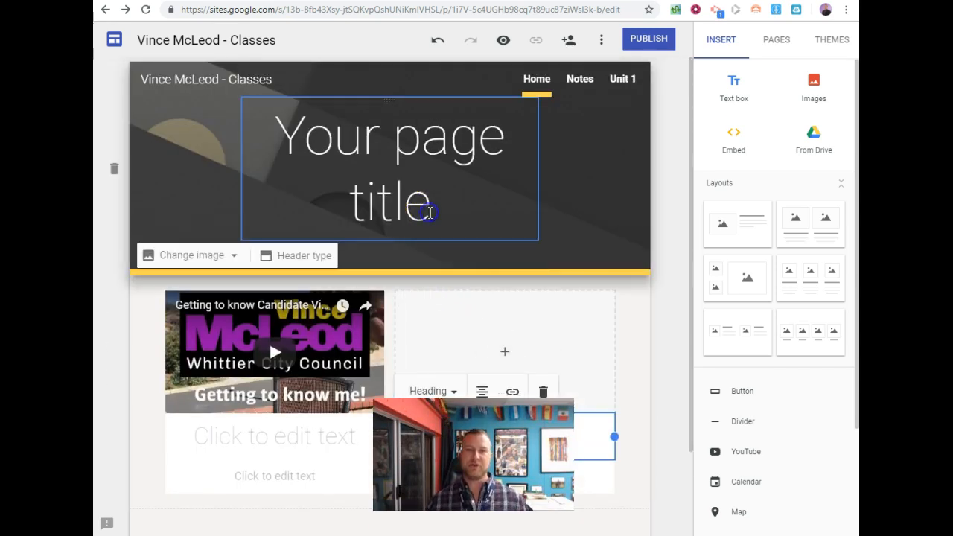
triple_click(430, 213)
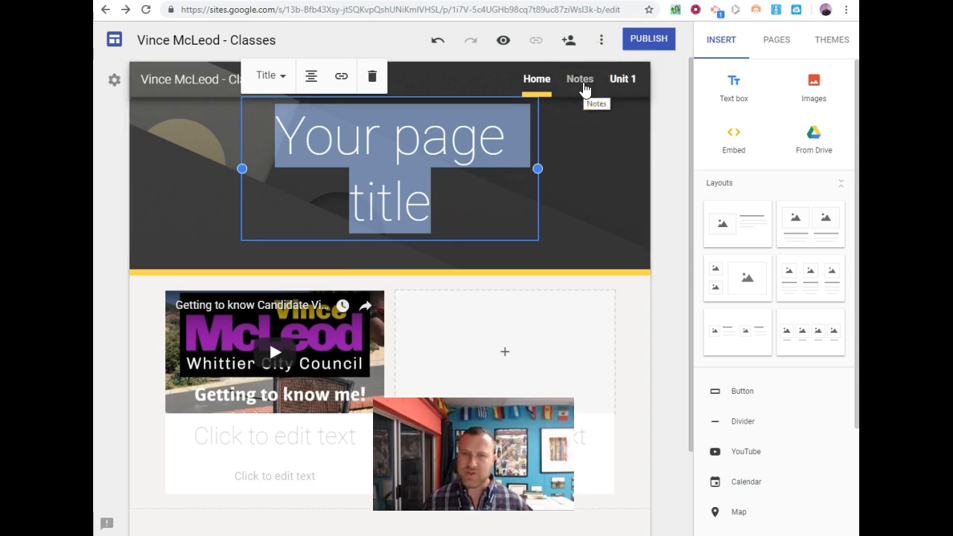
Publish the site under a web address combining the teacher's name and "classes", viewable by anyone at Compton Unified School District.
left_click(646, 43)
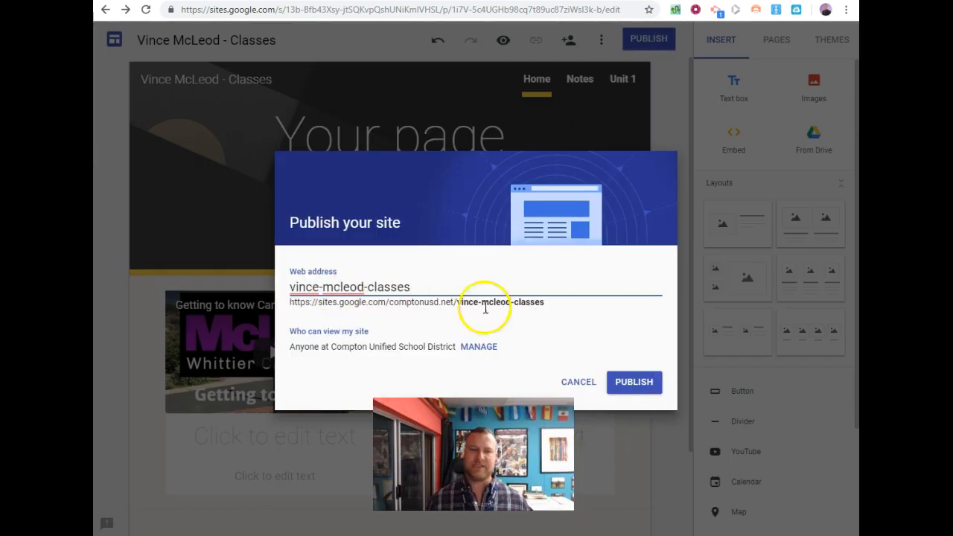
left_click(630, 384)
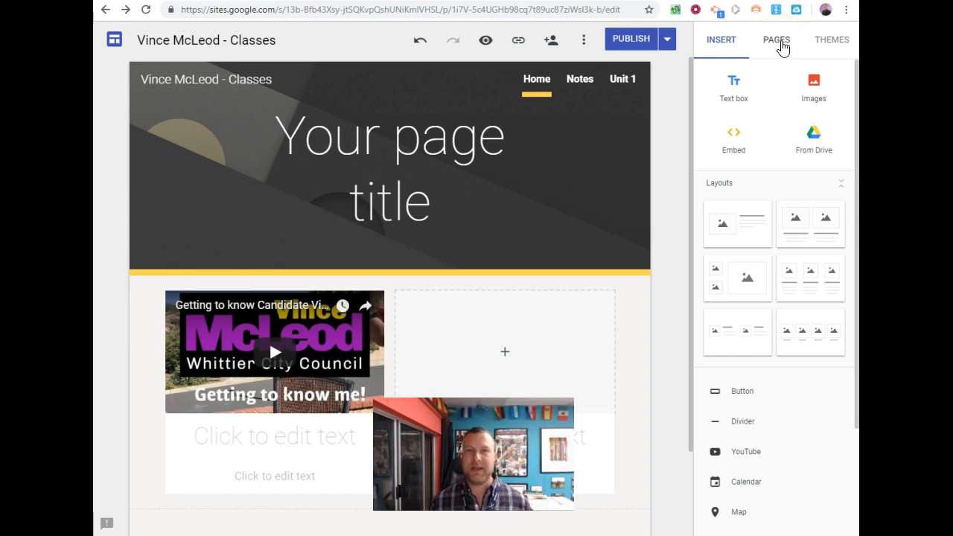
left_click(554, 137)
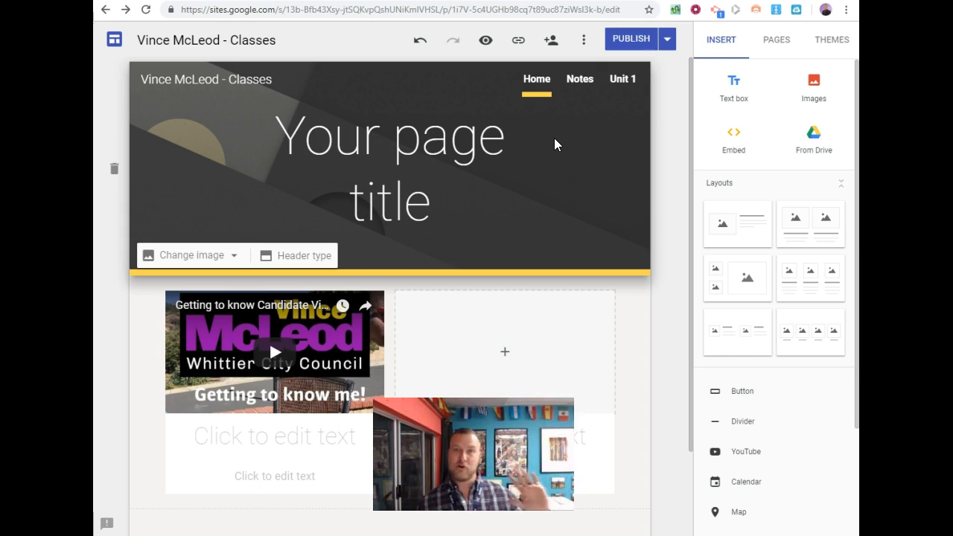
left_click(542, 151)
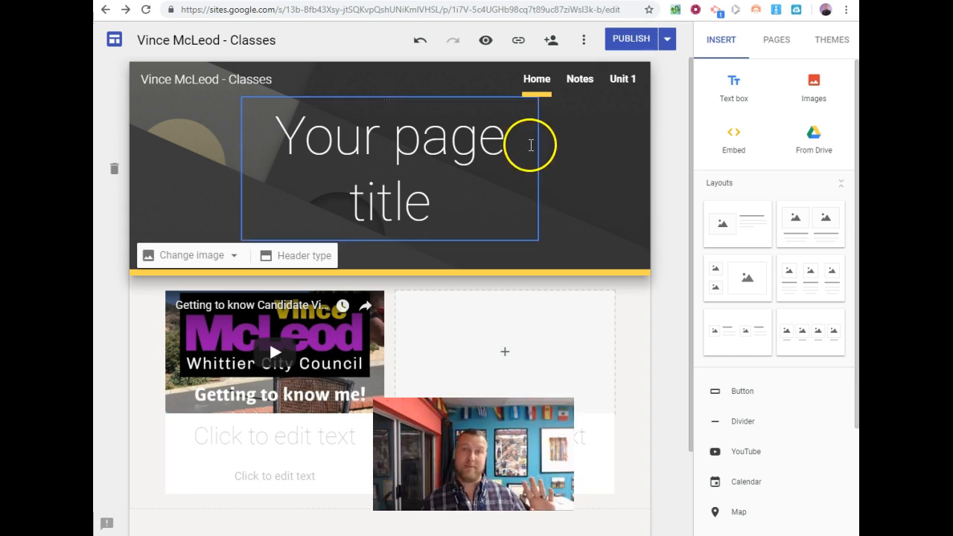
left_click(615, 44)
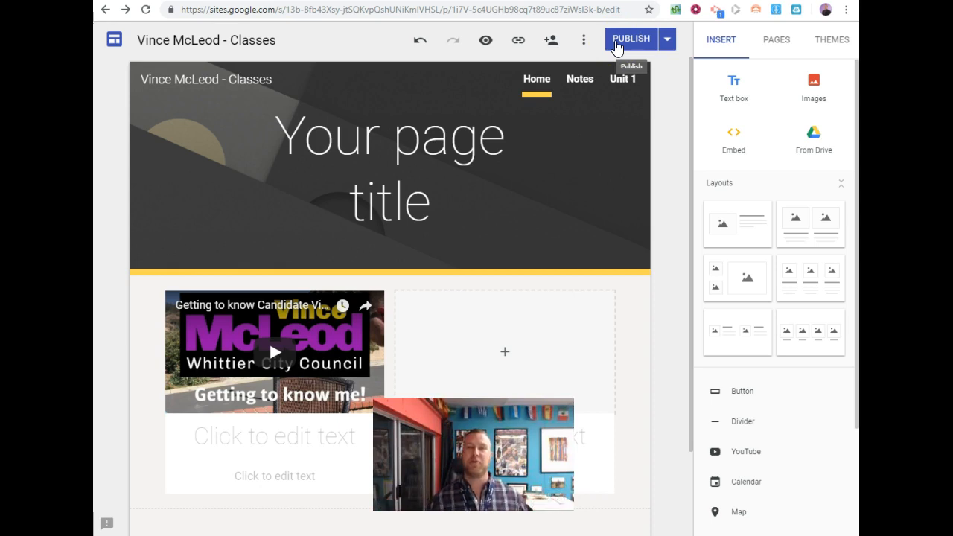
left_click(667, 39)
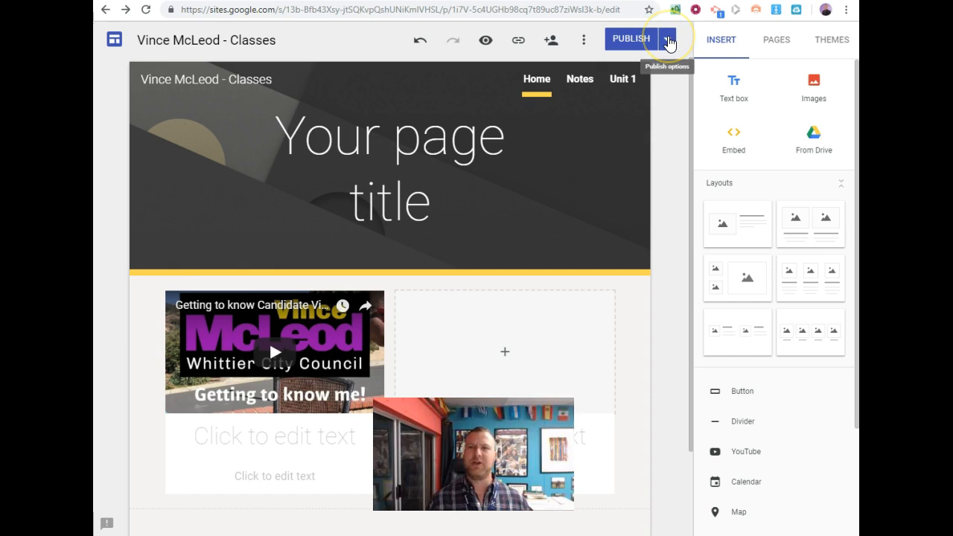